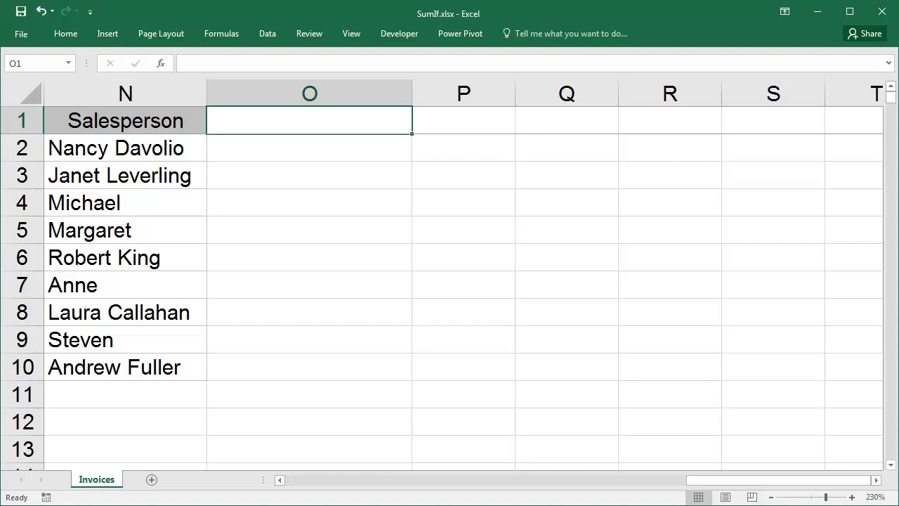
# Step: Enter the column header "Sales Total" in cell O1
pyautogui.write('Sale')
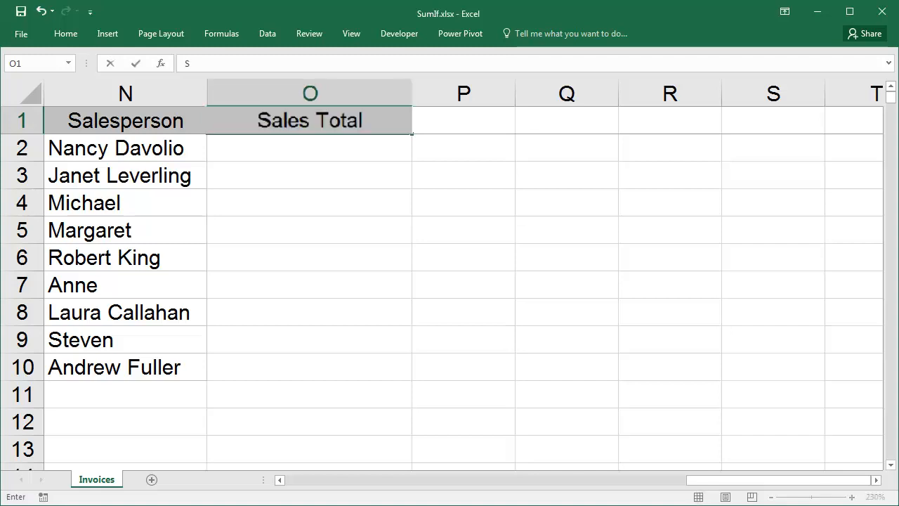
pyautogui.write('s T')
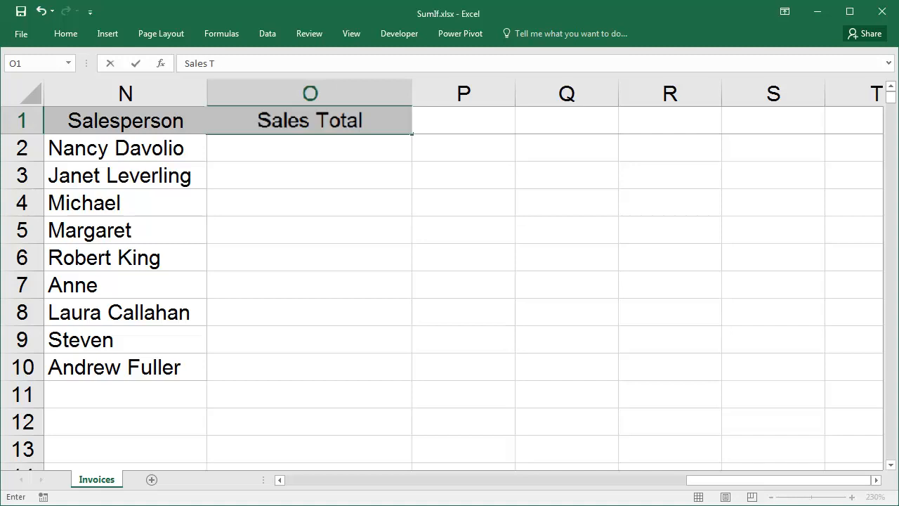
pyautogui.write('ota')
pyautogui.press('Return')
# Step: Enter the formula =SUMIF(SalesRep,N2,Sales) in cell O2 to total the first salesperson's sales
pyautogui.write('=')
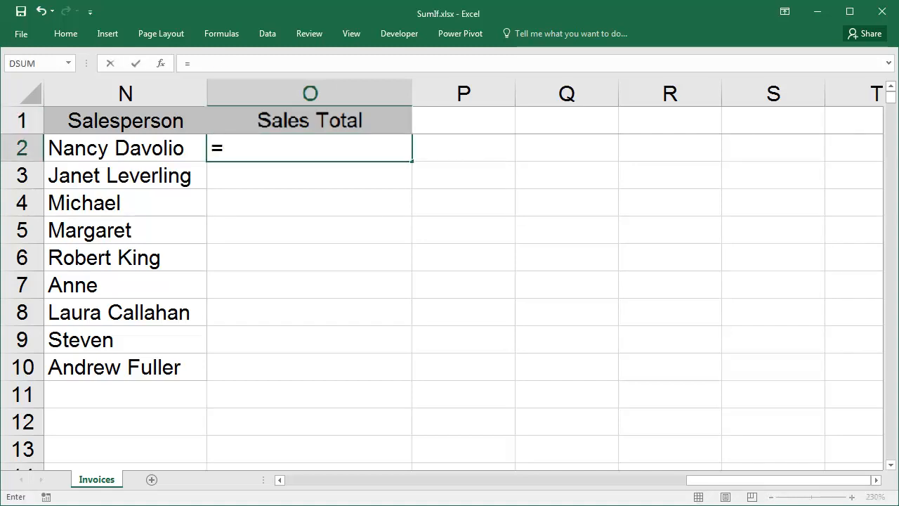
pyautogui.write('sum')
pyautogui.press('Down')
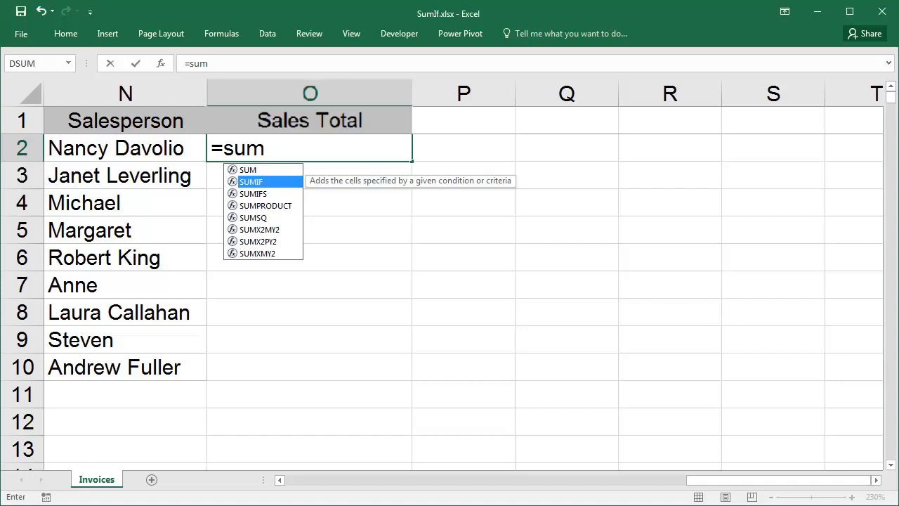
pyautogui.press('Tab')
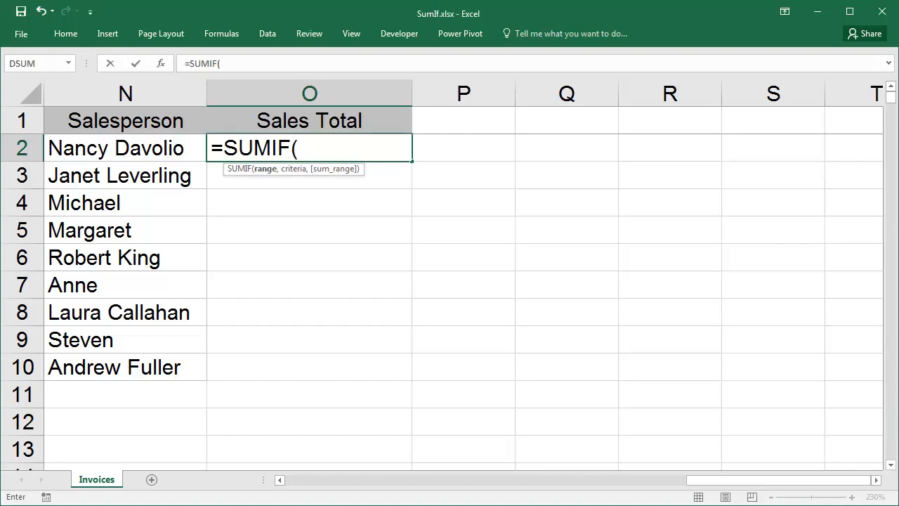
pyautogui.write('s')
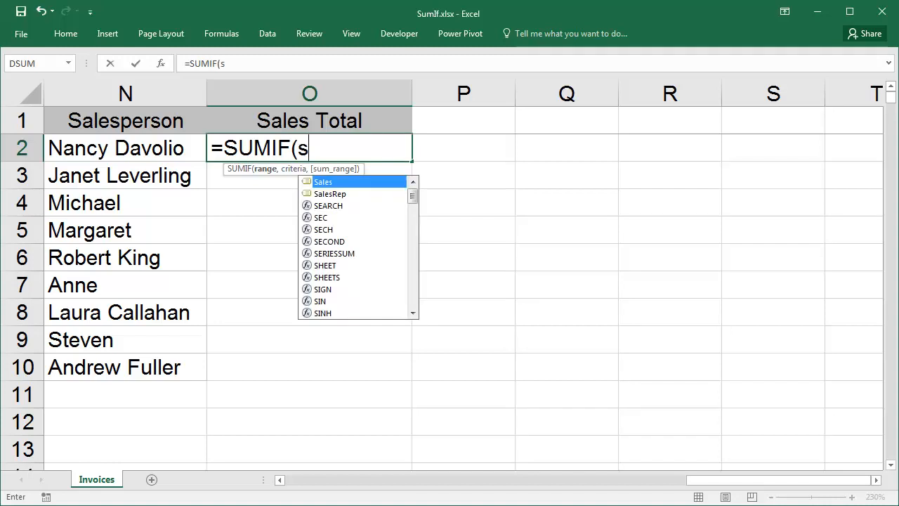
pyautogui.press('Down')
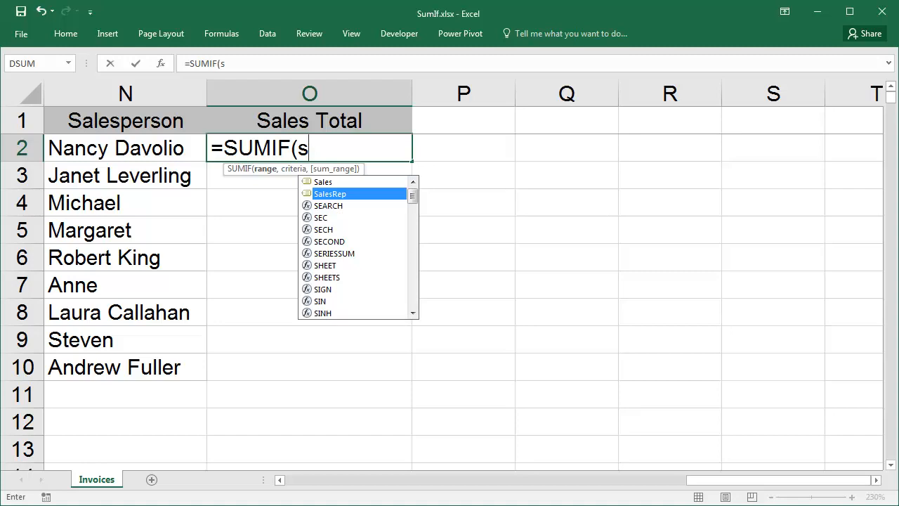
pyautogui.press('Tab')
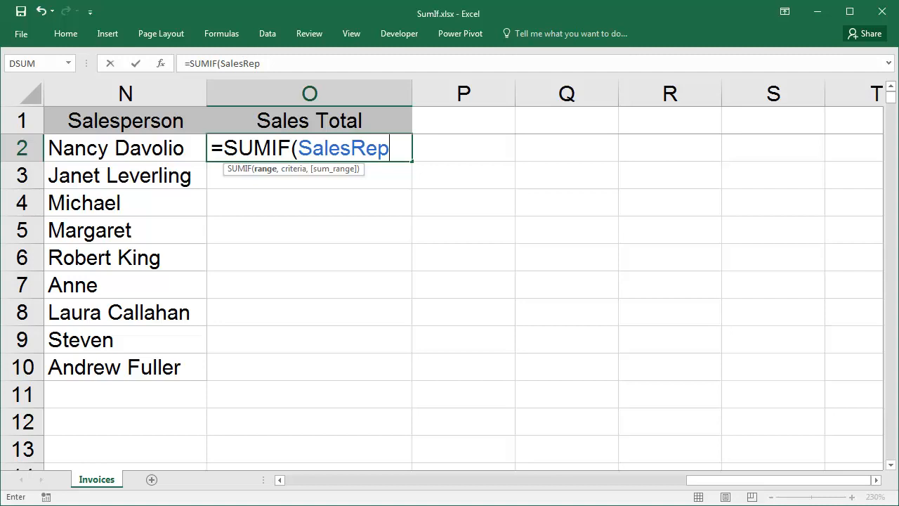
pyautogui.write(',')
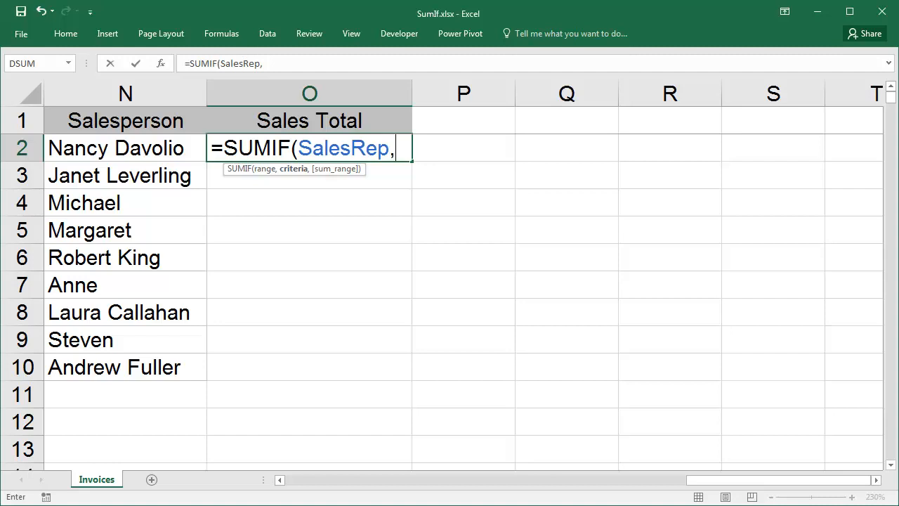
pyautogui.write('n2')
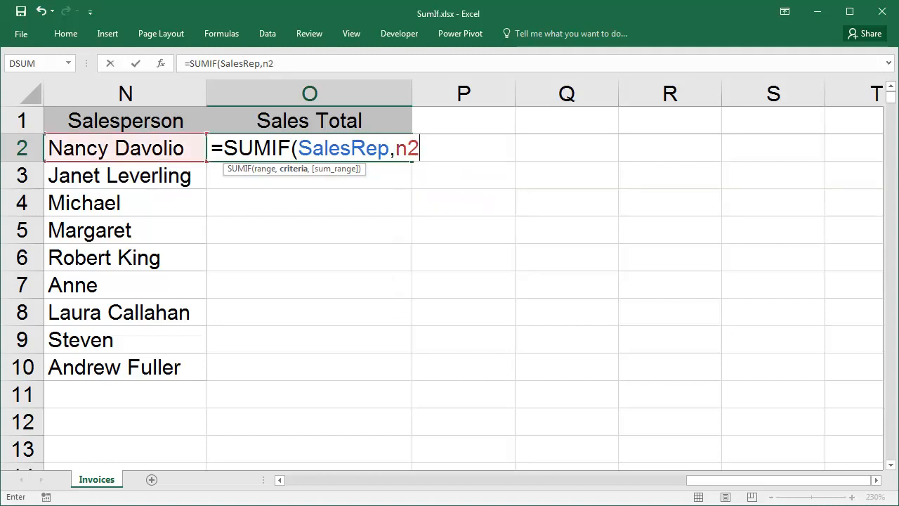
pyautogui.write(',')
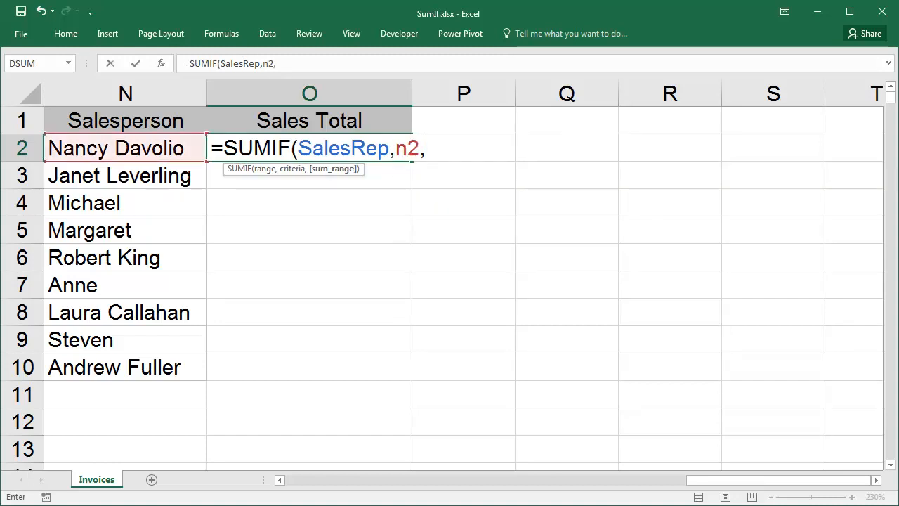
pyautogui.write('s')
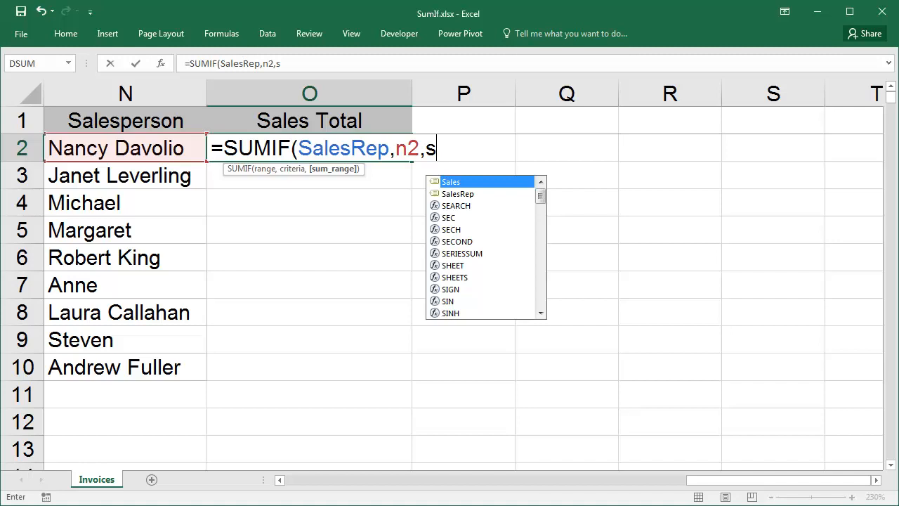
pyautogui.press('Tab')
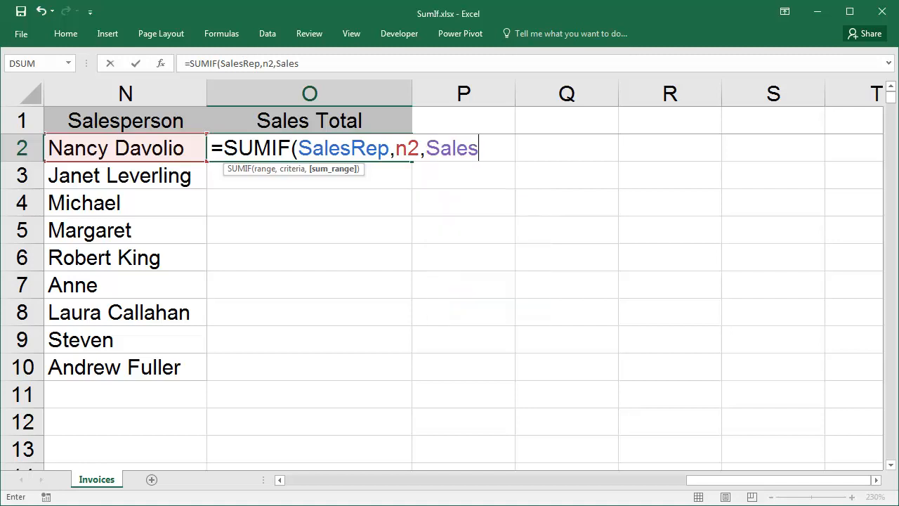
pyautogui.hotkey('ctrl', 'Return')
# Step: Apply the dollar accounting format to O2 and fill its formula down through O10
pyautogui.rightClick(303, 148)
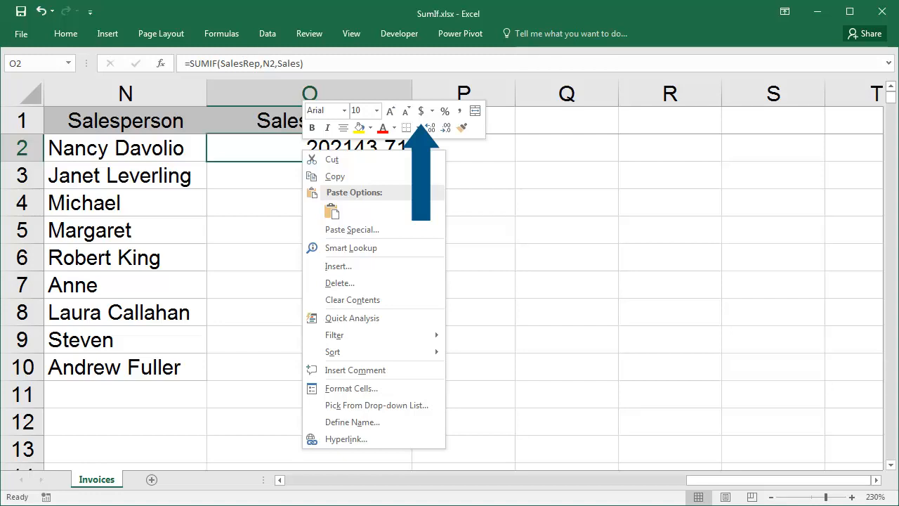
pyautogui.click(421, 111)
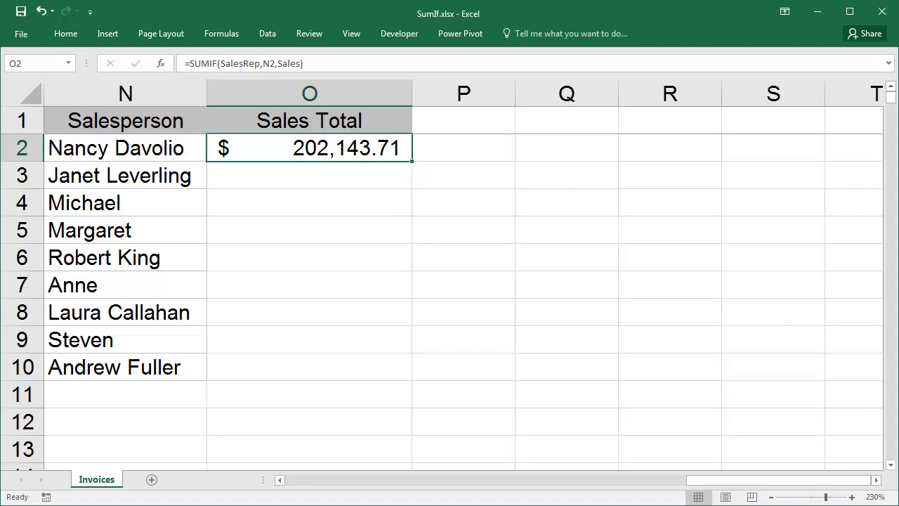
pyautogui.doubleClick(412, 162)
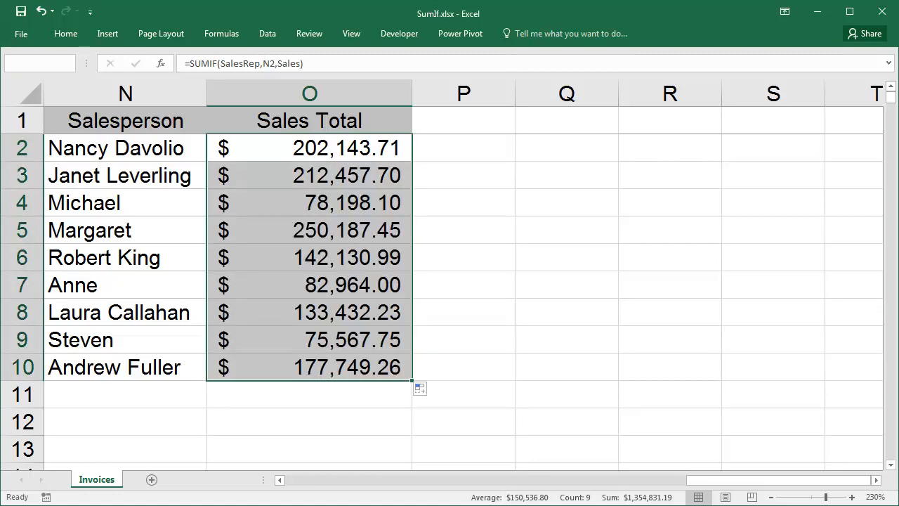
# Step: Enter the column header "Average Sale" in cell P1
pyautogui.click(463, 120)
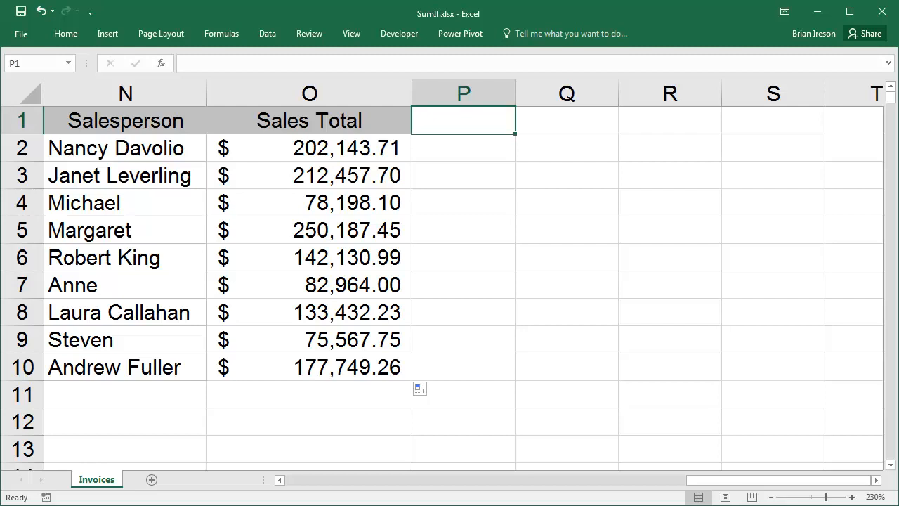
pyautogui.write('Aver')
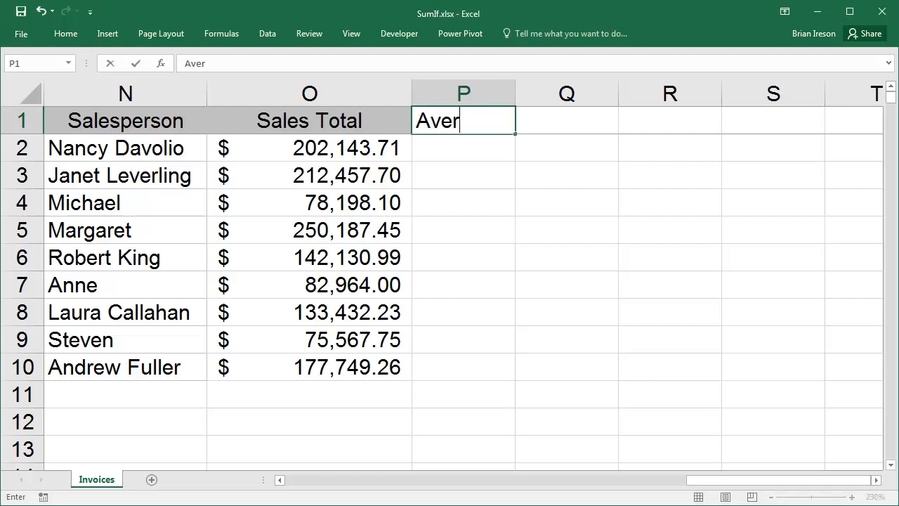
pyautogui.write('age S')
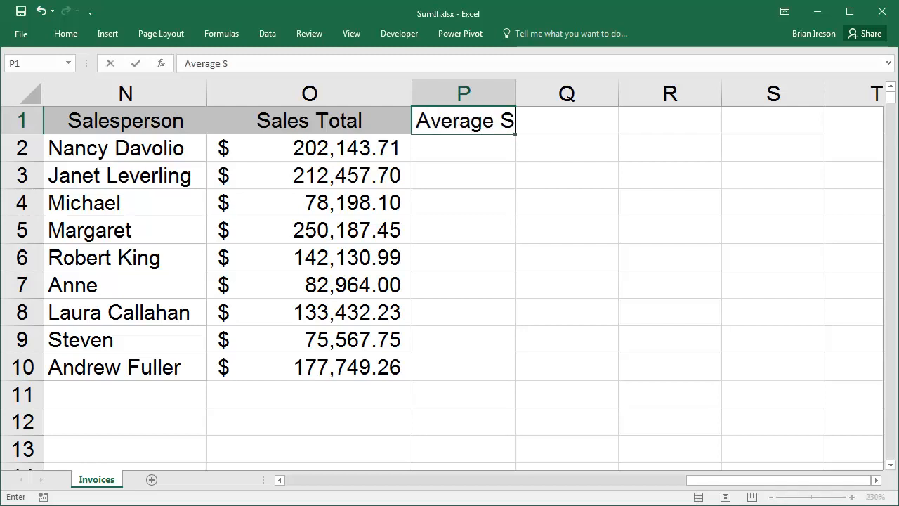
pyautogui.write('ale')
pyautogui.press('Return')
# Step: Enter the formula =AVERAGEIF(SalesRep,N2,QTY) in cell P2 and fill it down through P10
pyautogui.write('=a')
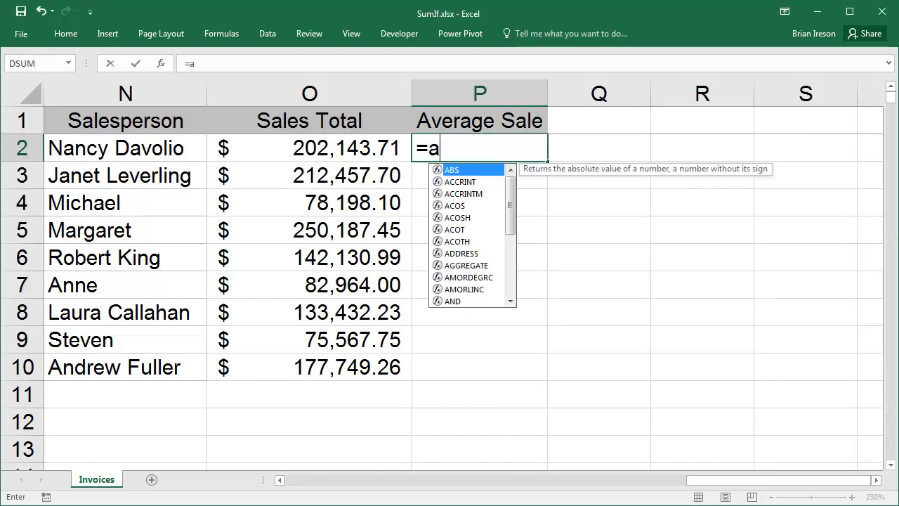
pyautogui.write('ve')
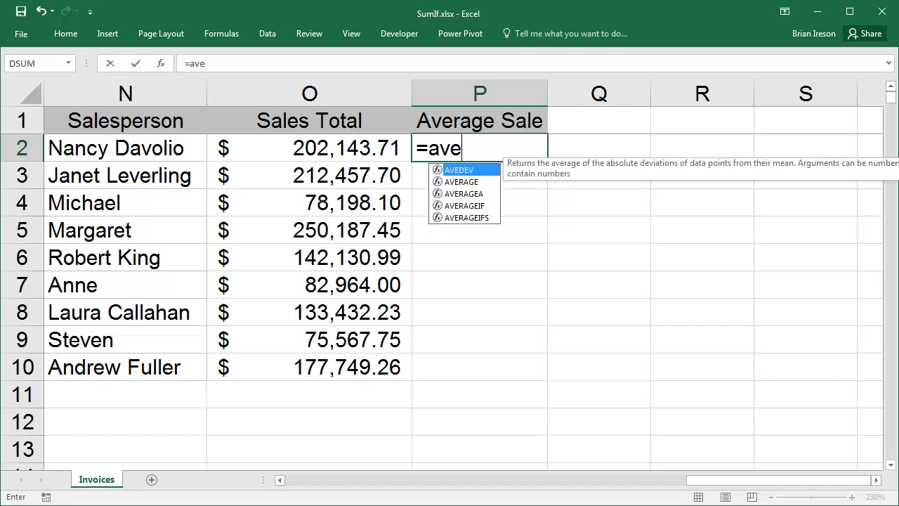
pyautogui.write('r')
pyautogui.press('Down')
pyautogui.press('Down')
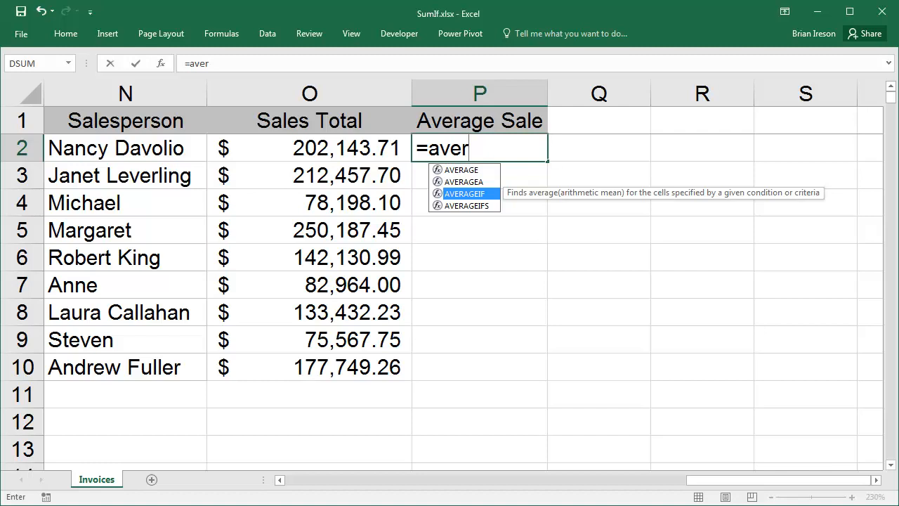
pyautogui.press('Tab')
pyautogui.write('s')
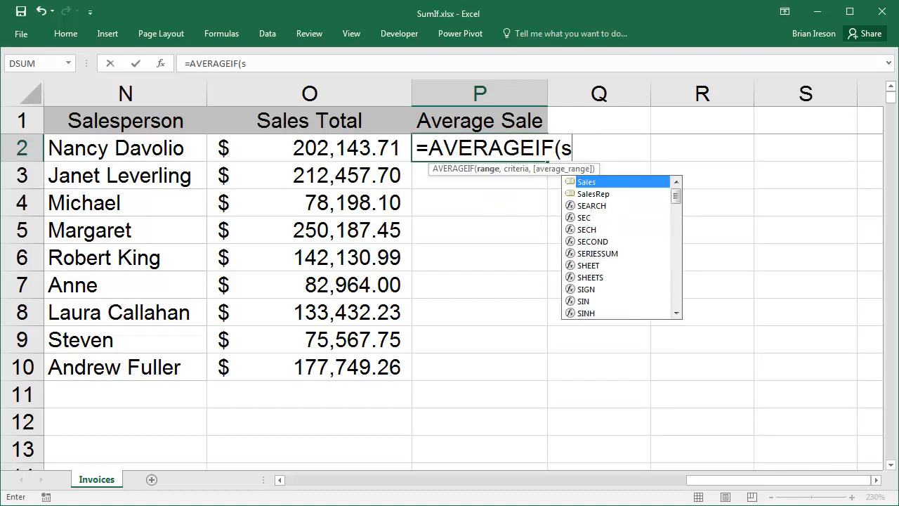
pyautogui.press('Down')
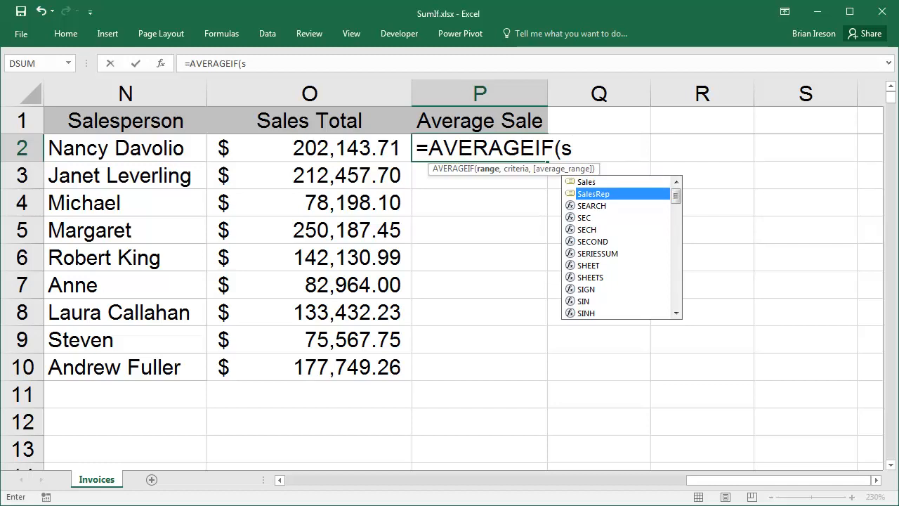
pyautogui.press('Tab')
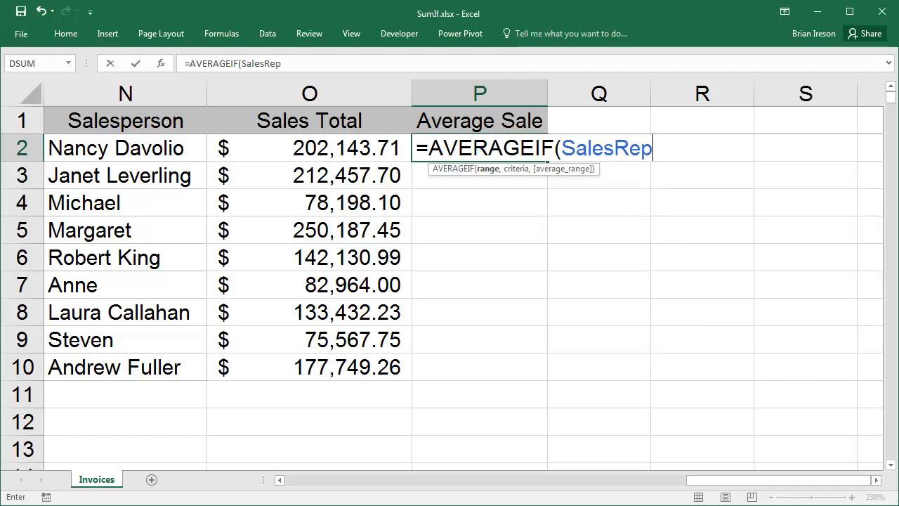
pyautogui.write(',n')
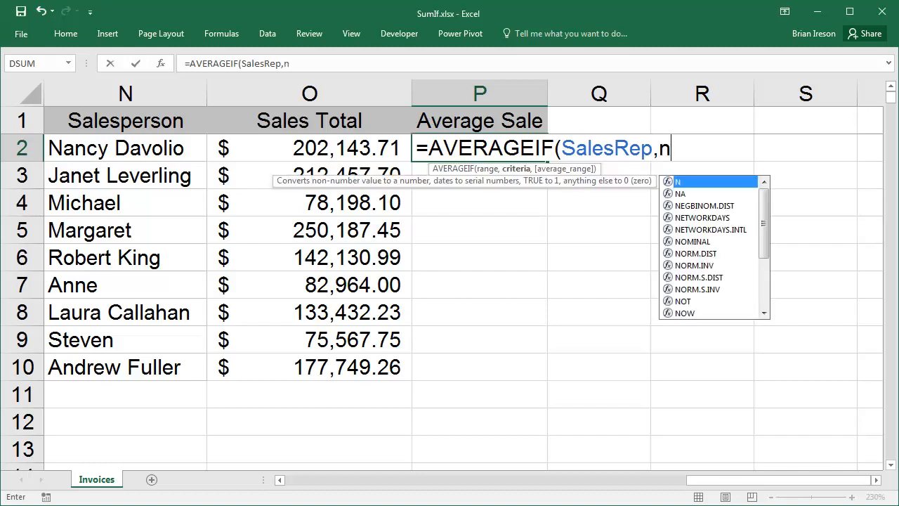
pyautogui.write('2')
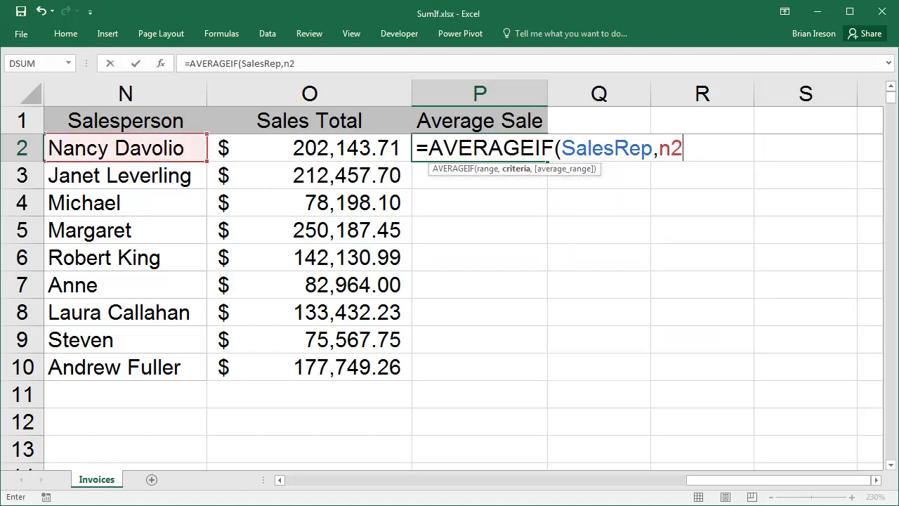
pyautogui.write(',q')
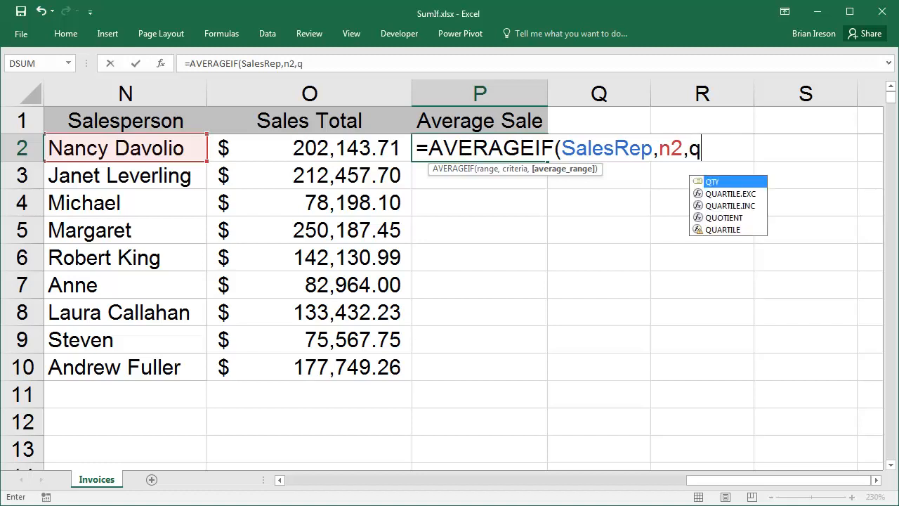
pyautogui.press('Tab')
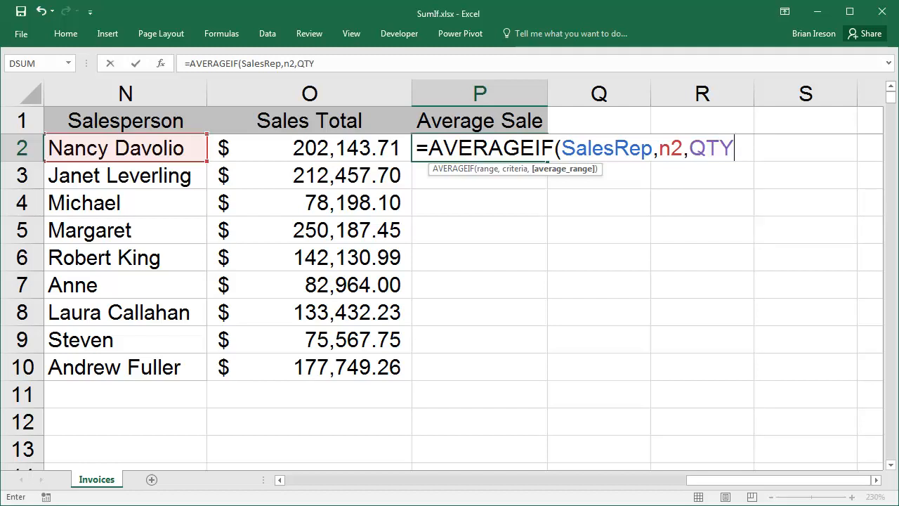
pyautogui.hotkey('ctrl', 'Return')
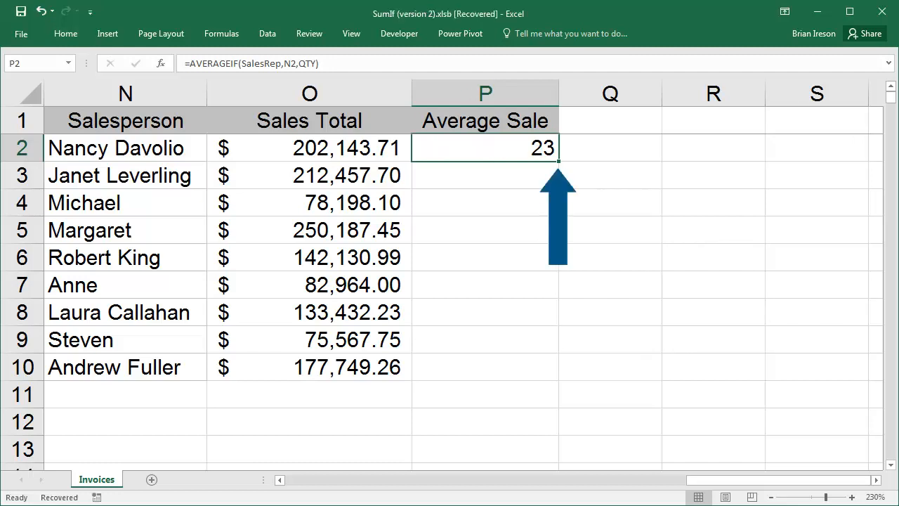
pyautogui.moveTo(559, 161); pyautogui.dragTo(560, 378)
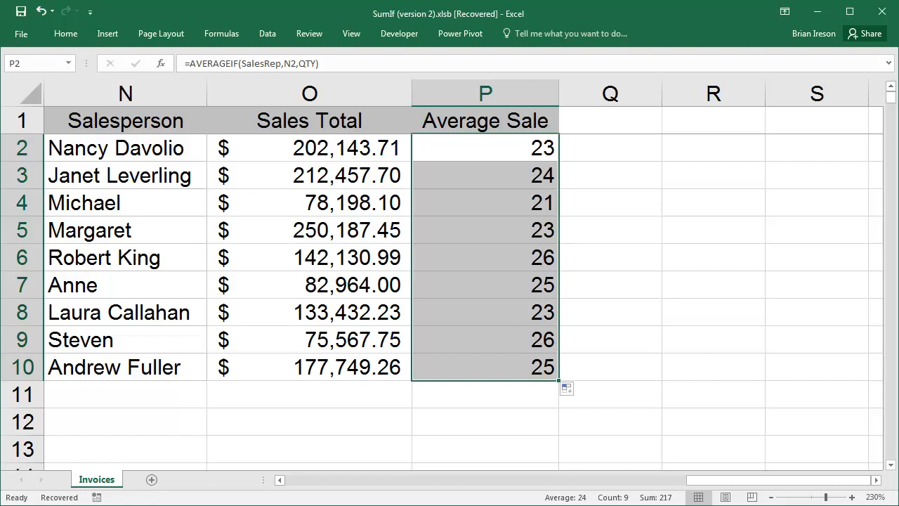
# Step: Enter the column header "Num Of Sales" in cell Q1
pyautogui.click(611, 121)
pyautogui.write('Num ')
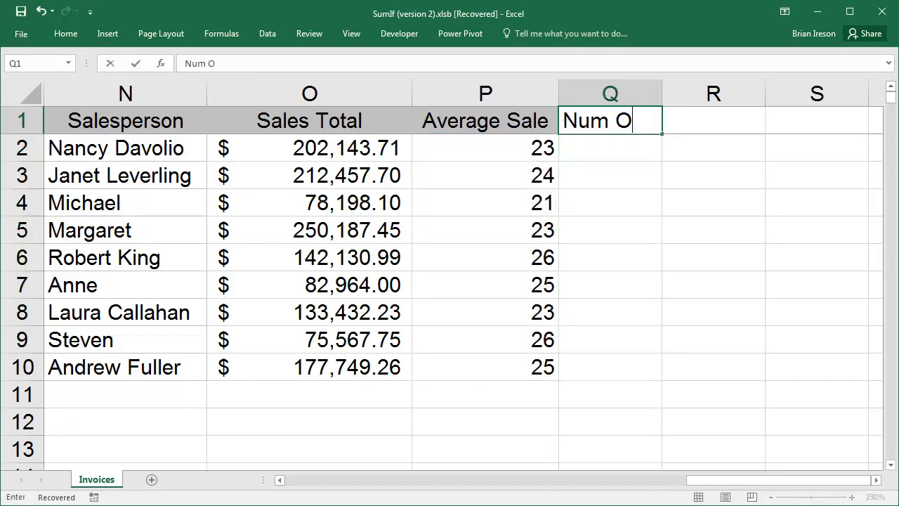
pyautogui.write('Of Sales')
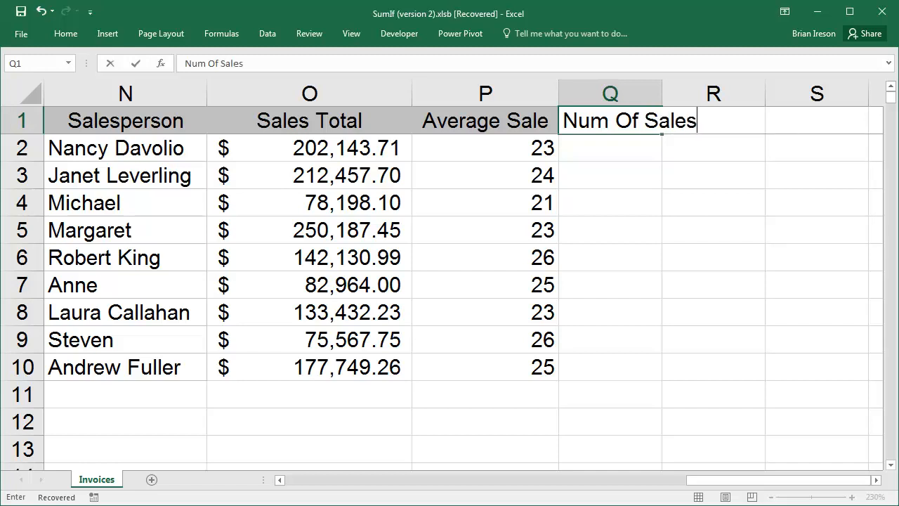
pyautogui.press('Return')
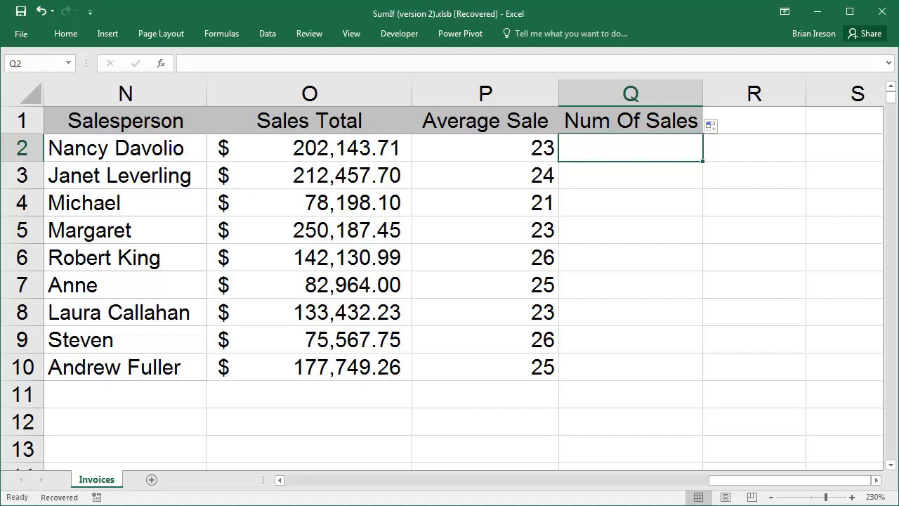
# Step: Enter the formula =COUNTIF(SalesRep,N2) in cell Q2 and fill it down through Q10
pyautogui.write('=cou')
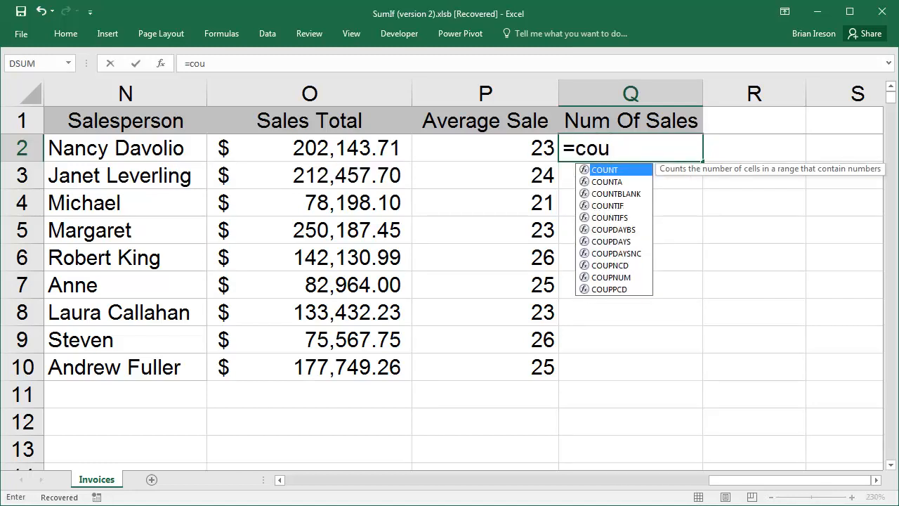
pyautogui.press('Down')
pyautogui.press('Down')
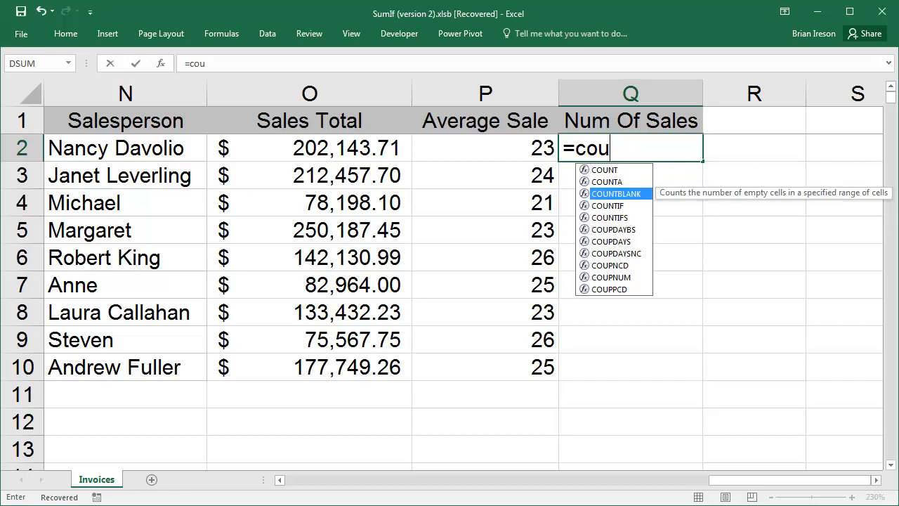
pyautogui.press('Down')
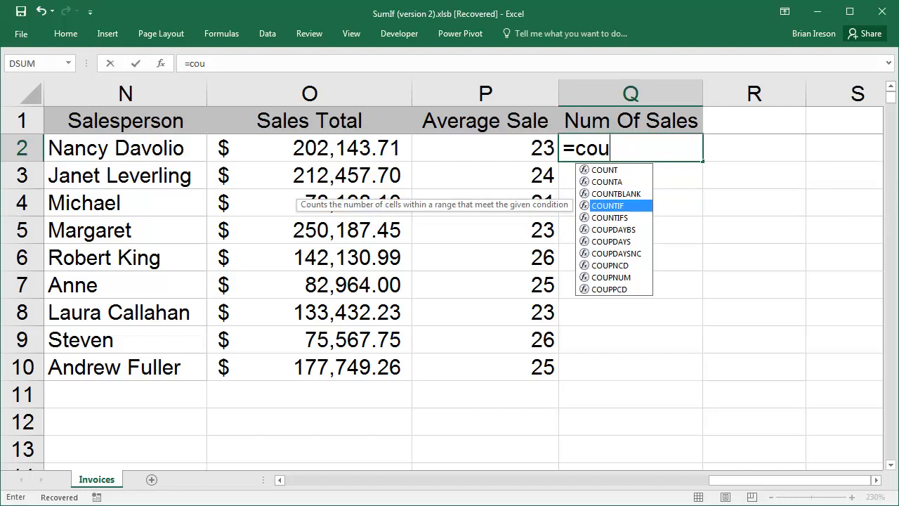
pyautogui.press('Tab')
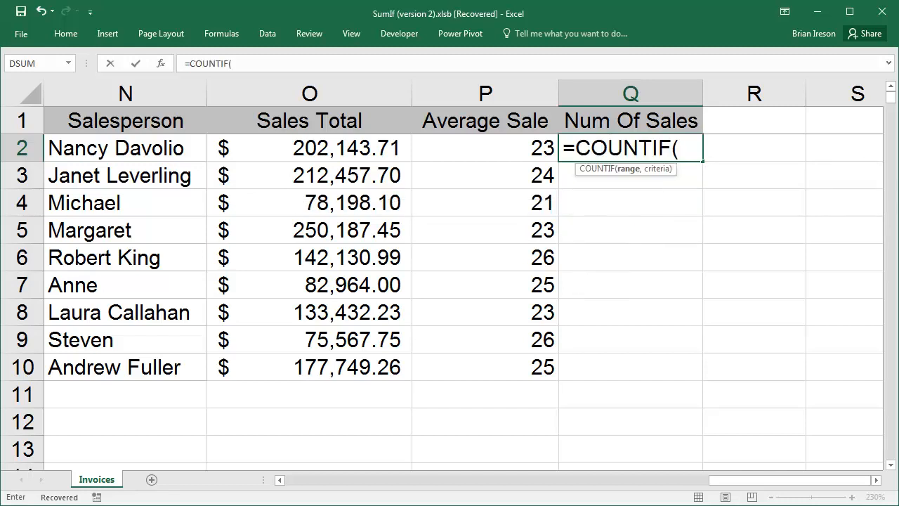
pyautogui.write('s')
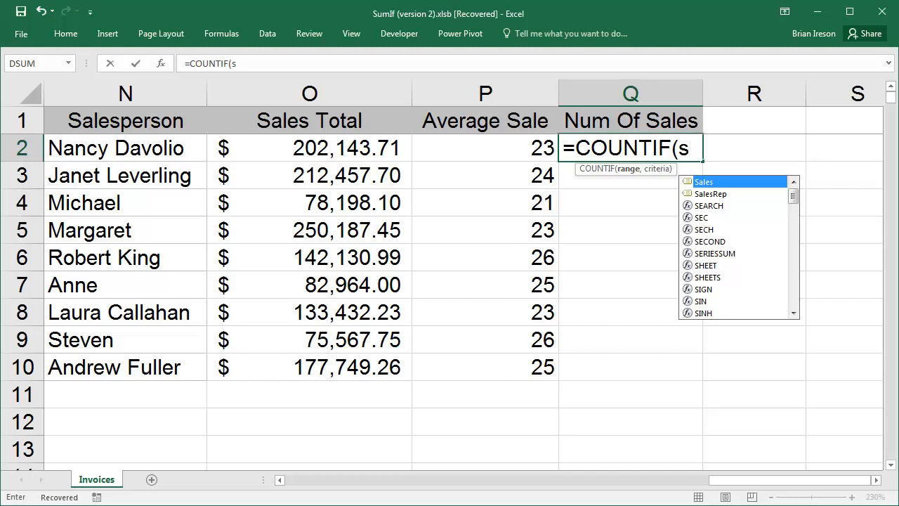
pyautogui.press('Down')
pyautogui.press('Tab')
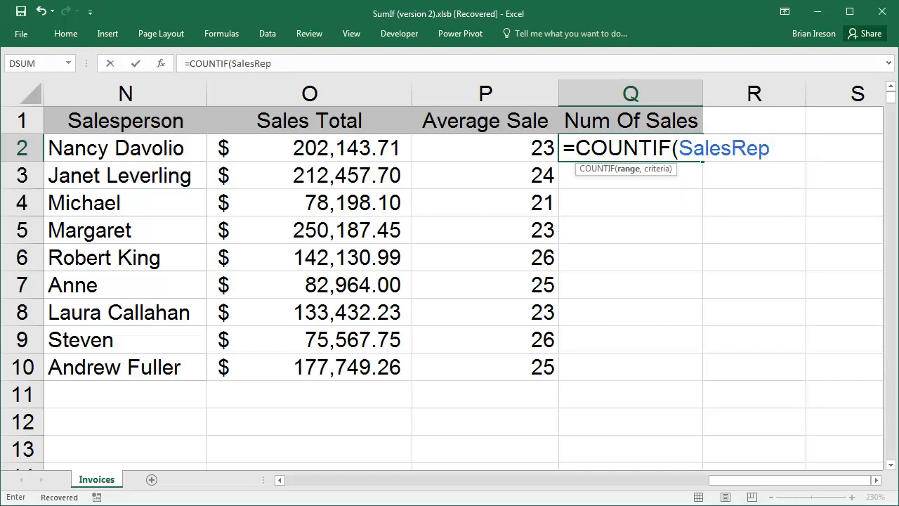
pyautogui.write(',')
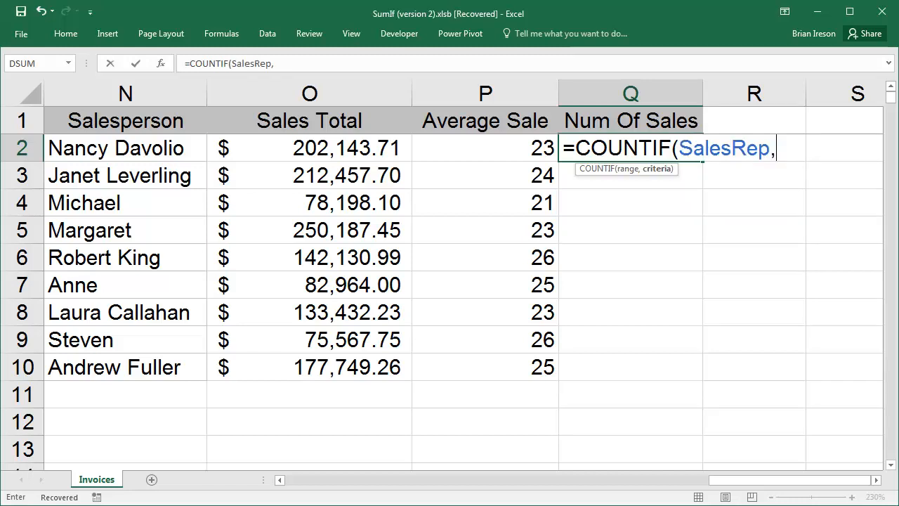
pyautogui.write('n')
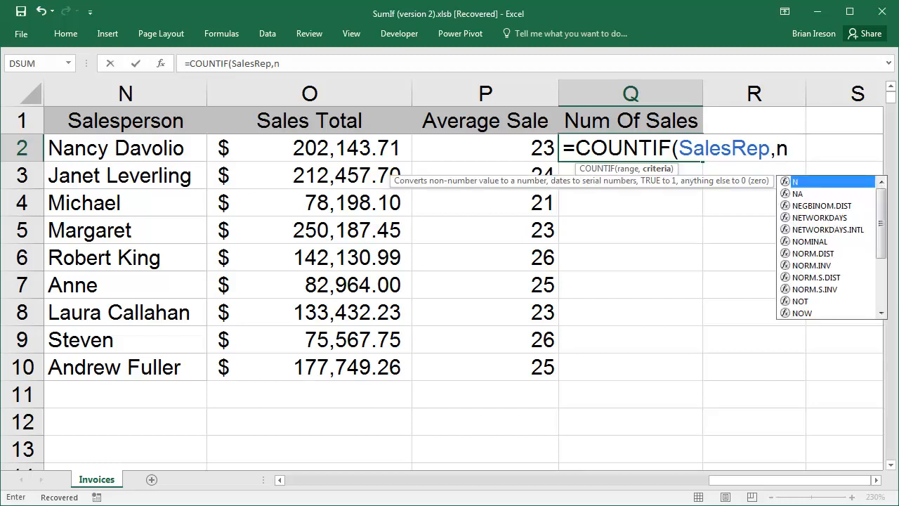
pyautogui.write('2')
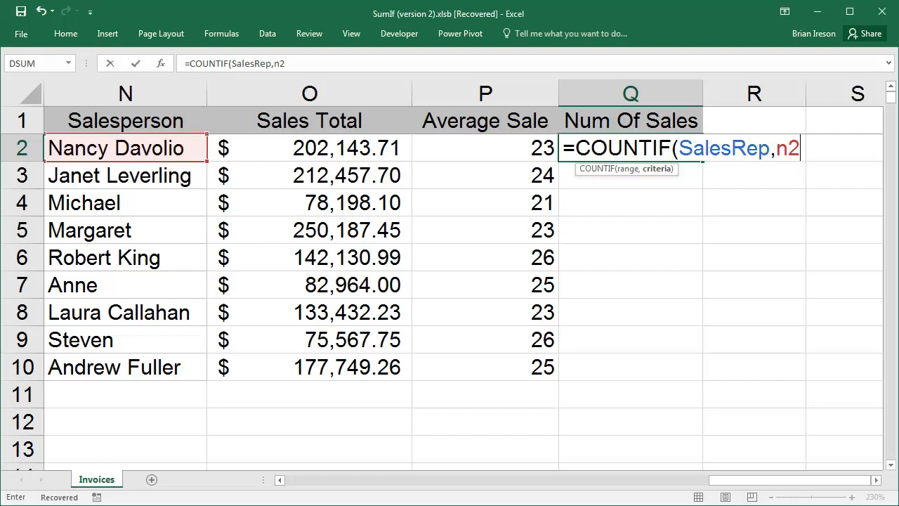
pyautogui.hotkey('ctrl', 'Return')
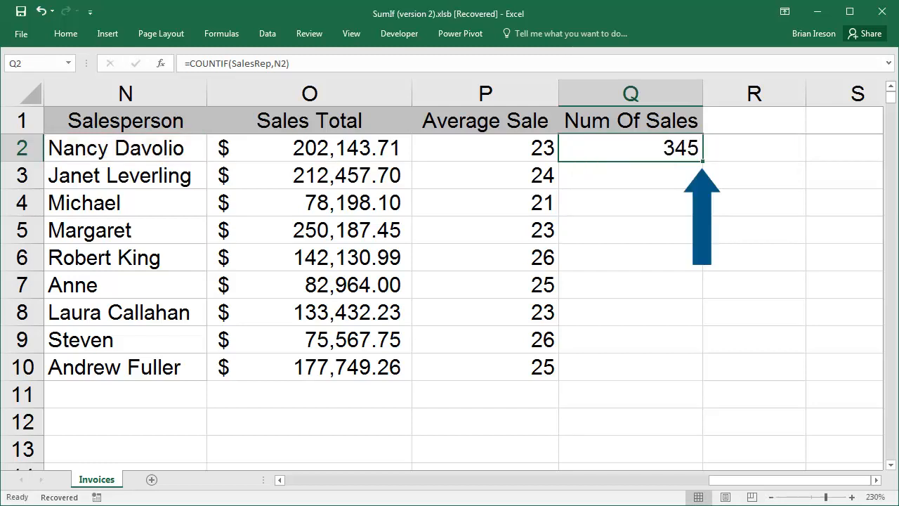
pyautogui.moveTo(703, 161); pyautogui.dragTo(707, 371)
pyautogui.press('Right')
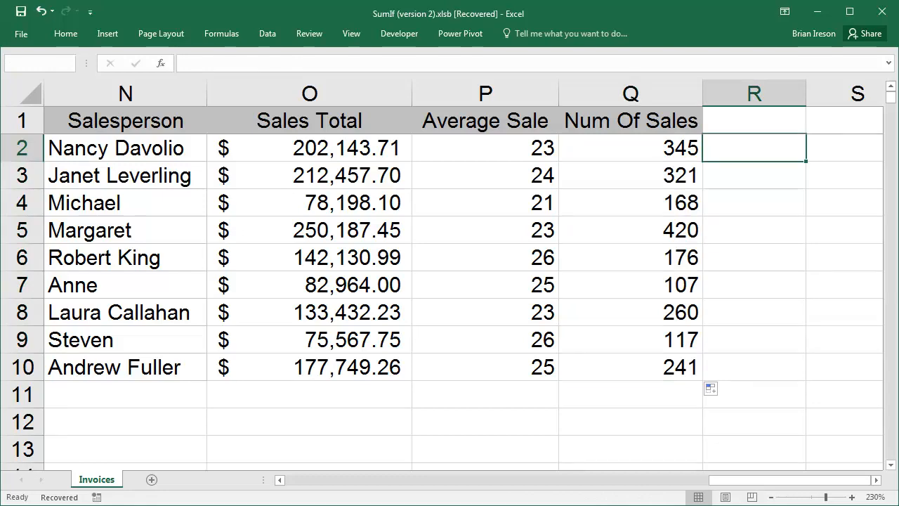